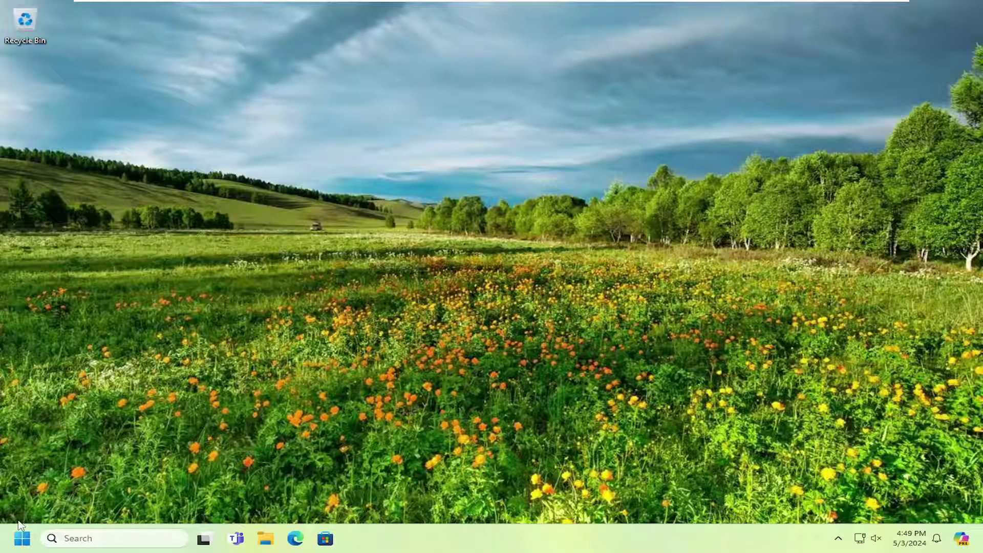
Bring up the Win+X quick-link menu from the Start button.
{"action": "right_click", "coordinate": [21, 537]}
Launch the Services app from Start search and enlarge its window.
{"action": "left_click", "coordinate": [2, 549]}
{"action": "type", "text": "services"}
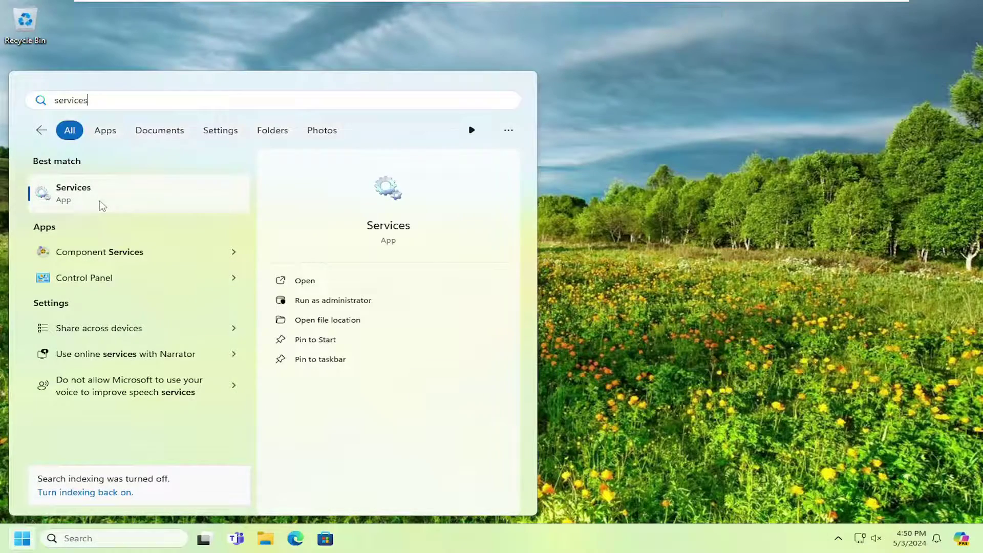
{"action": "left_click", "coordinate": [98, 202]}
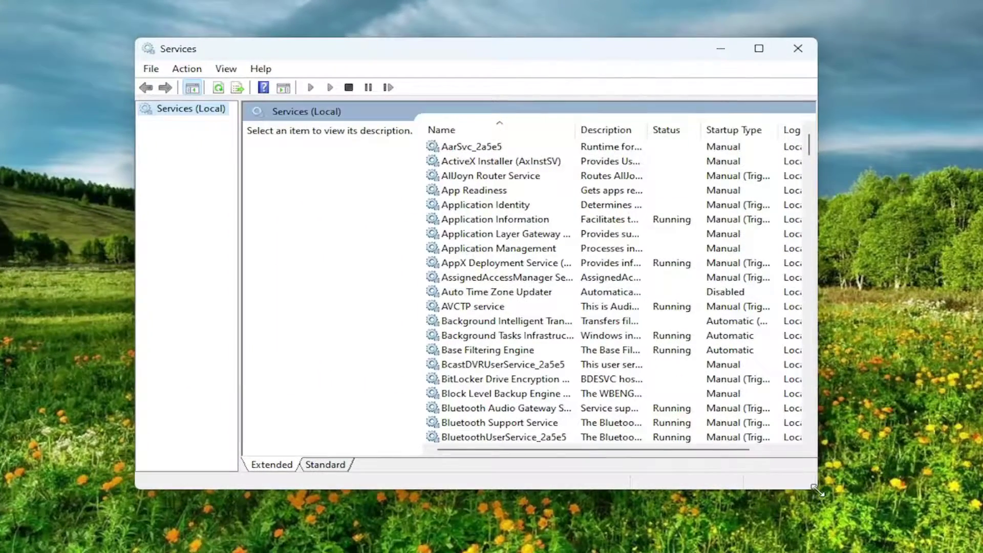
{"action": "left_click_drag", "start_coordinate": [818, 493], "coordinate": [869, 529]}
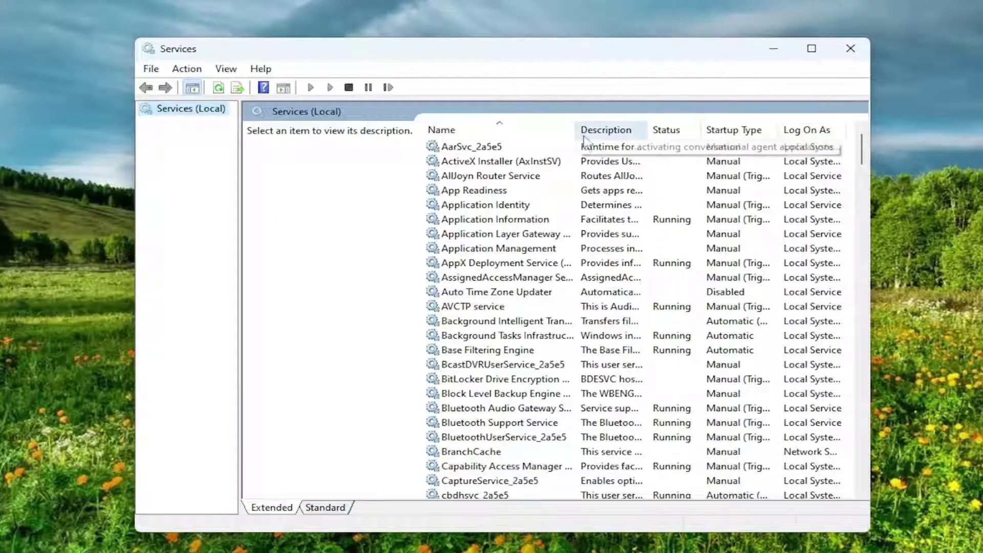
{"action": "left_click_drag", "start_coordinate": [580, 131], "coordinate": [619, 131]}
{"action": "mouse_move", "coordinate": [862, 150]}
{"action": "left_mouse_down"}
{"action": "mouse_move", "coordinate": [860, 318]}
{"action": "mouse_move", "coordinate": [845, 266]}
{"action": "mouse_move", "coordinate": [849, 220]}
{"action": "left_mouse_up"}
{"action": "scroll", "coordinate": [527, 351], "scroll_direction": "down", "scroll_amount": 1}
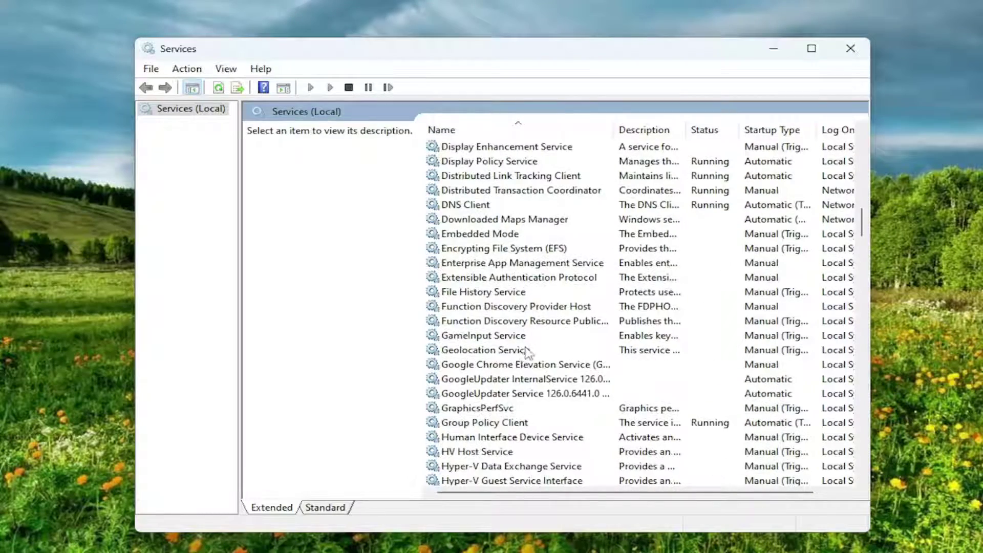
{"action": "scroll", "coordinate": [504, 380], "scroll_direction": "down", "scroll_amount": 1}
Check the Group Policy Client properties show Automatic/Running, then close them with OK.
{"action": "double_click", "coordinate": [503, 379]}
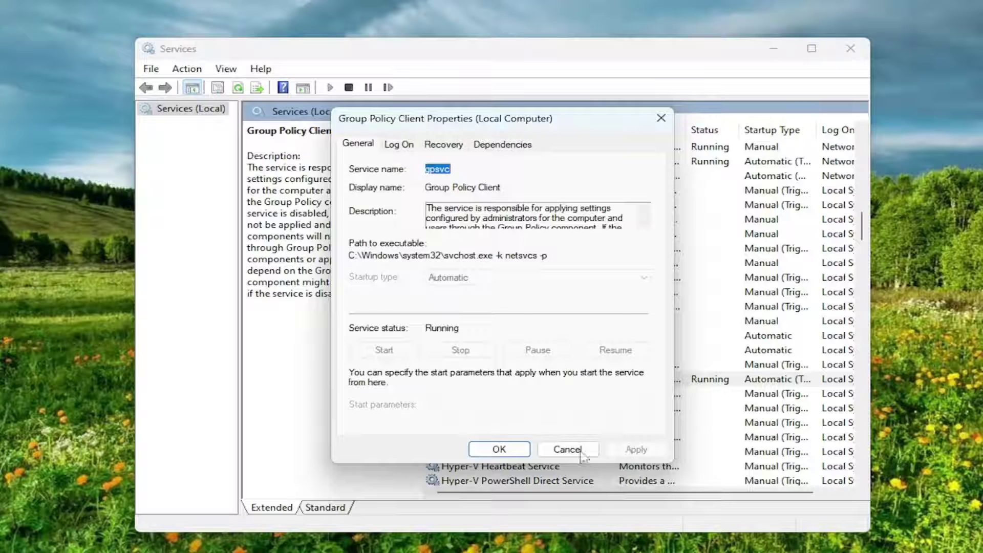
{"action": "key", "text": "Return"}
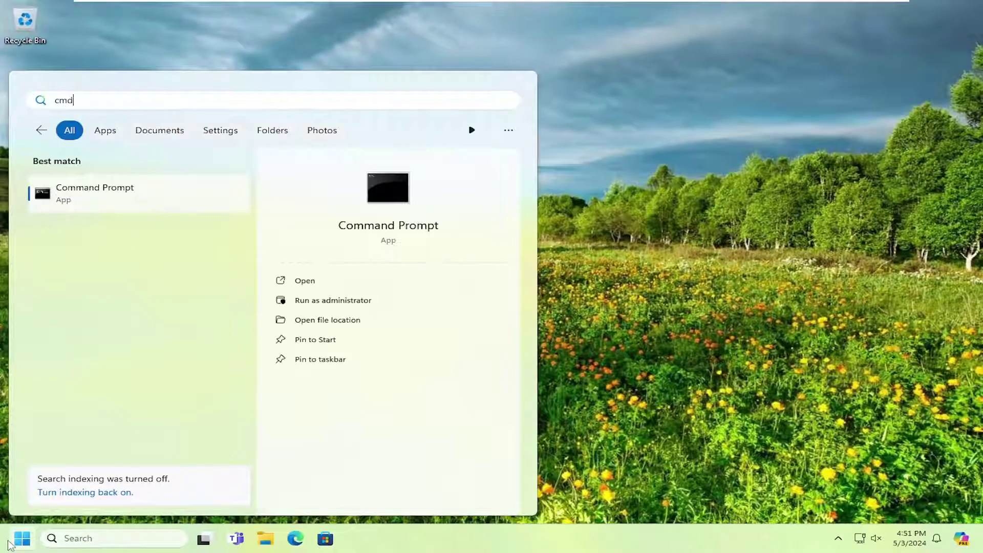
Run Command Prompt as administrator and approve the UAC prompt.
{"action": "right_click", "coordinate": [98, 192]}
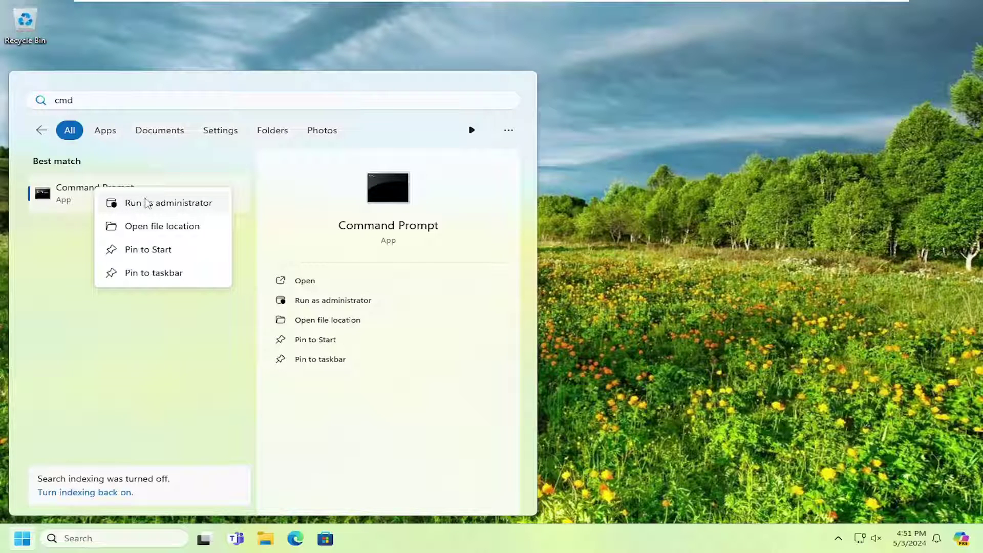
{"action": "left_click", "coordinate": [171, 206]}
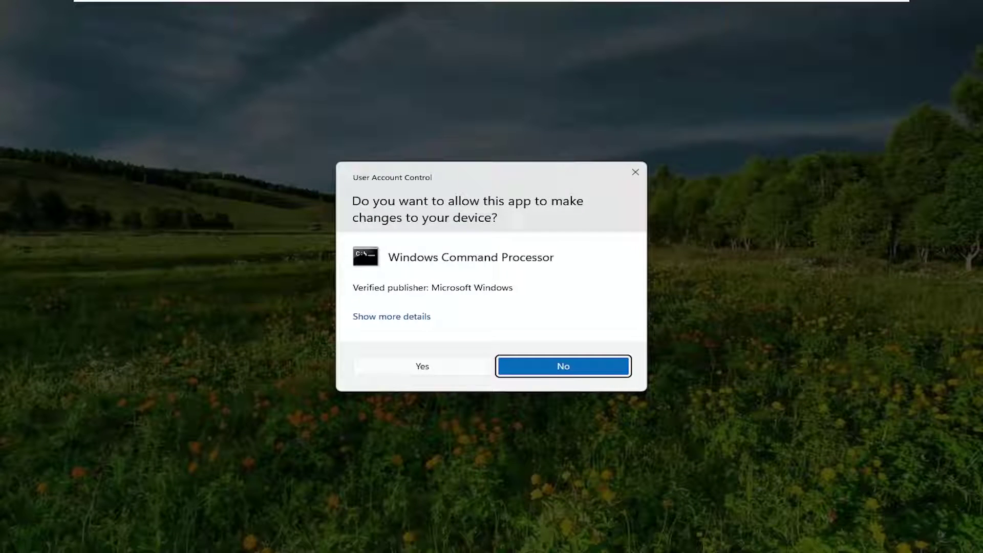
{"action": "left_click", "coordinate": [431, 370]}
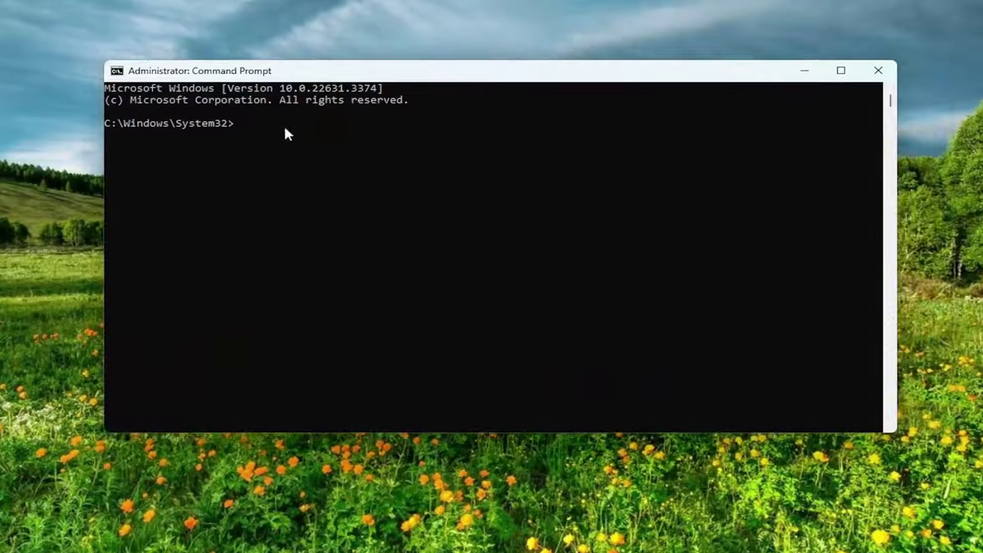
Run sfc /scannow in the elevated Command Prompt.
{"action": "left_click", "coordinate": [283, 124]}
{"action": "type", "text": "s"}
{"action": "type", "text": "fc"}
{"action": "type", "text": " /scannow"}
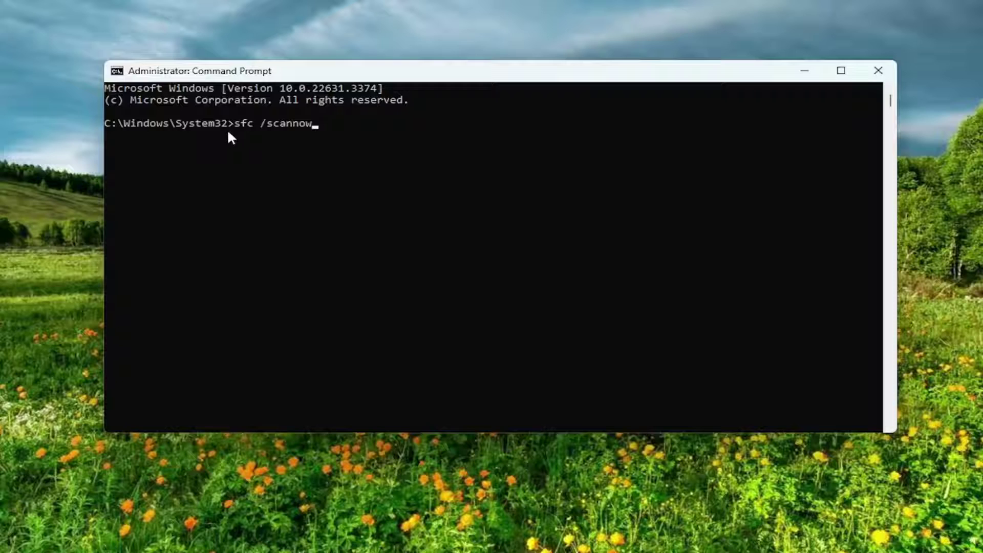
{"action": "key", "text": "Return"}
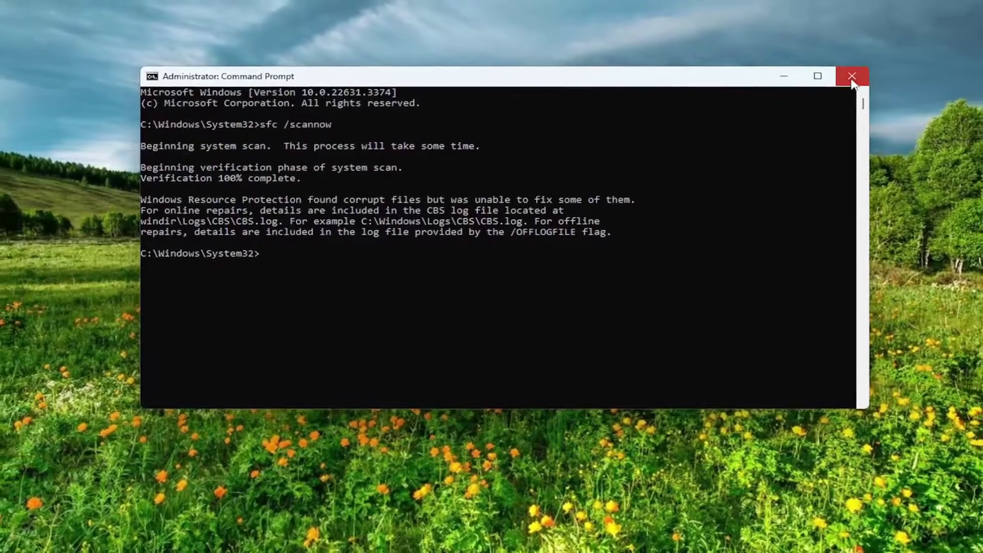
Close Command Prompt and bring up the Win+X quick-link menu.
{"action": "left_click", "coordinate": [865, 72]}
{"action": "right_click", "coordinate": [21, 537]}
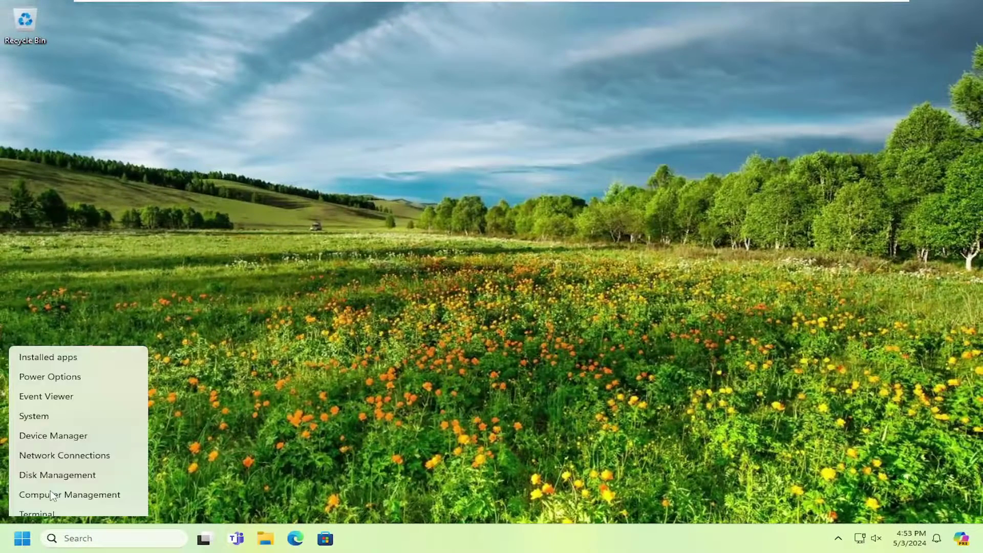